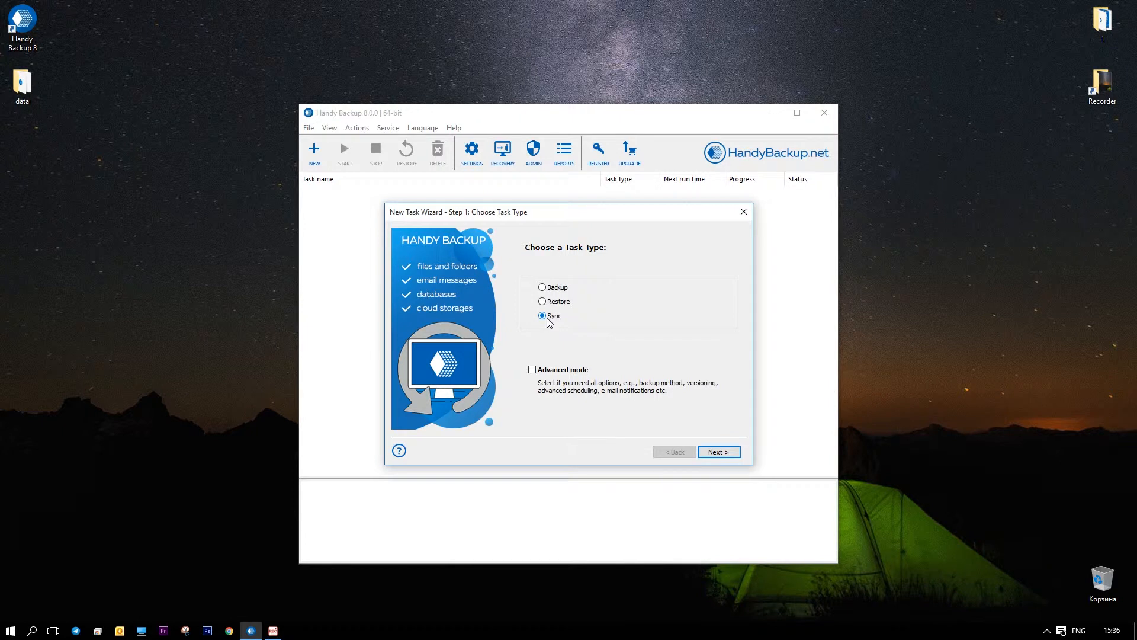
# - Choose the Sync task type and start a new OneDrive connection for the first folder
pyautogui.press('Return')
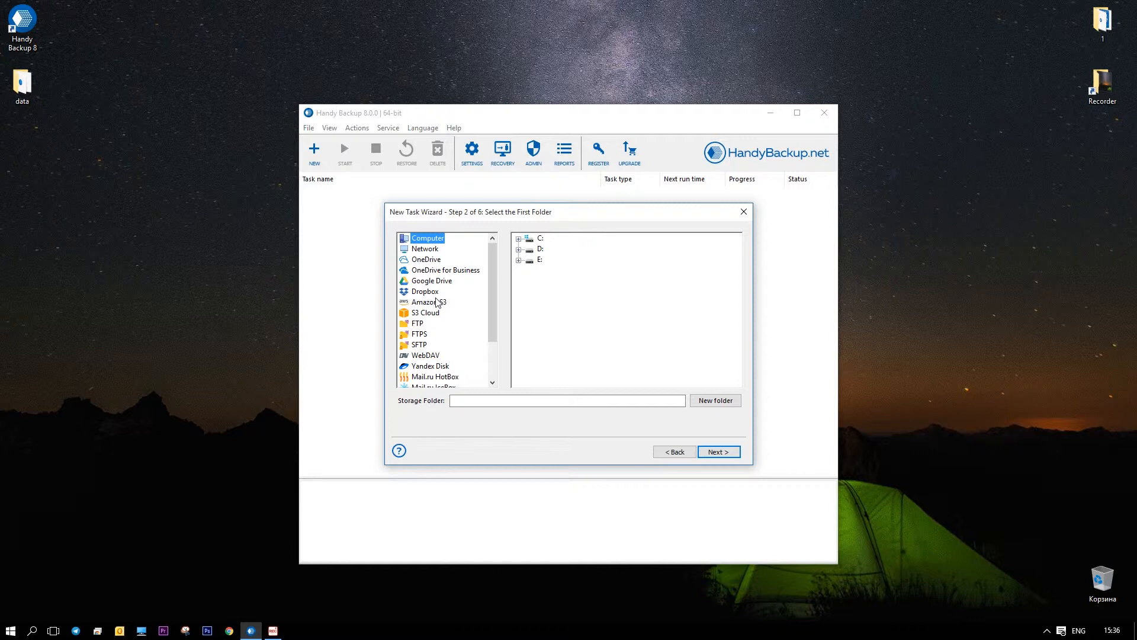
pyautogui.click(431, 262)
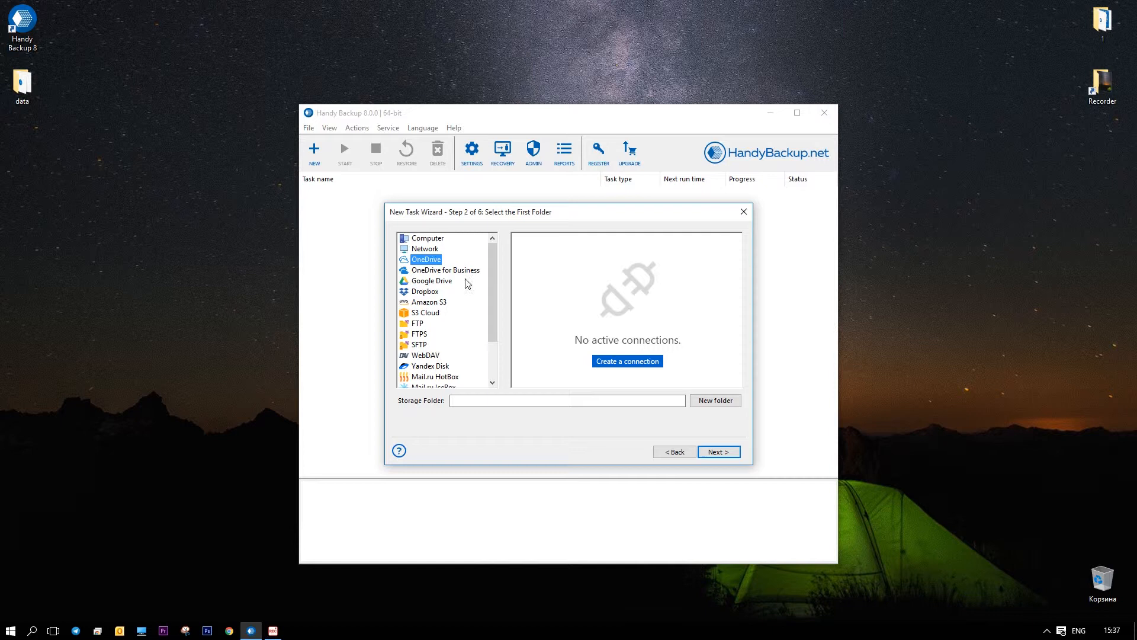
pyautogui.click(617, 361)
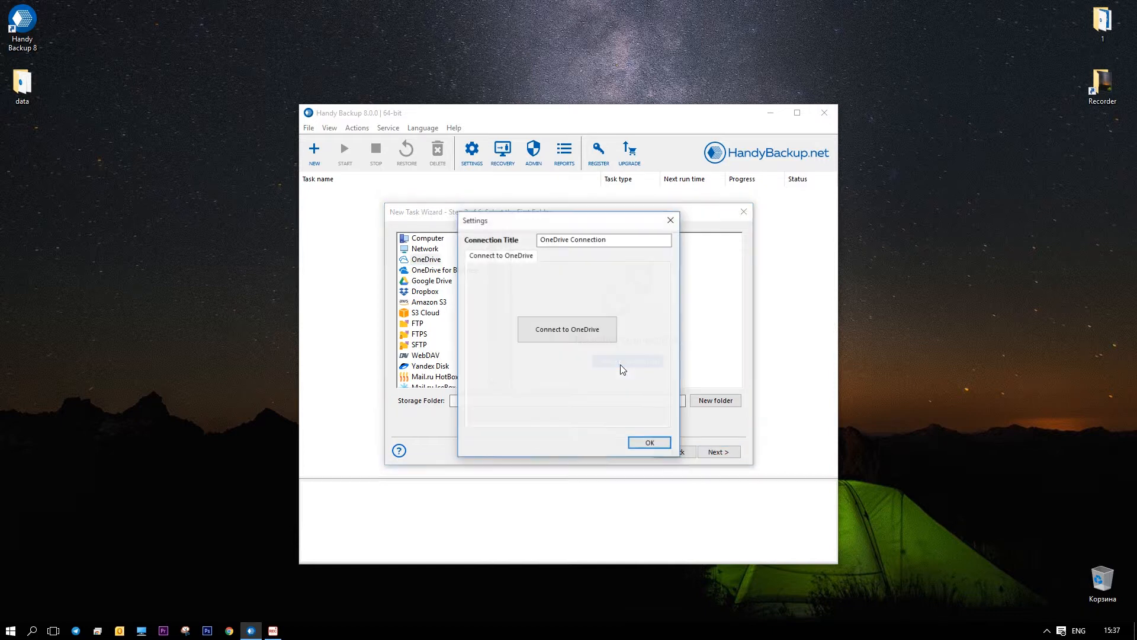
pyautogui.click(600, 340)
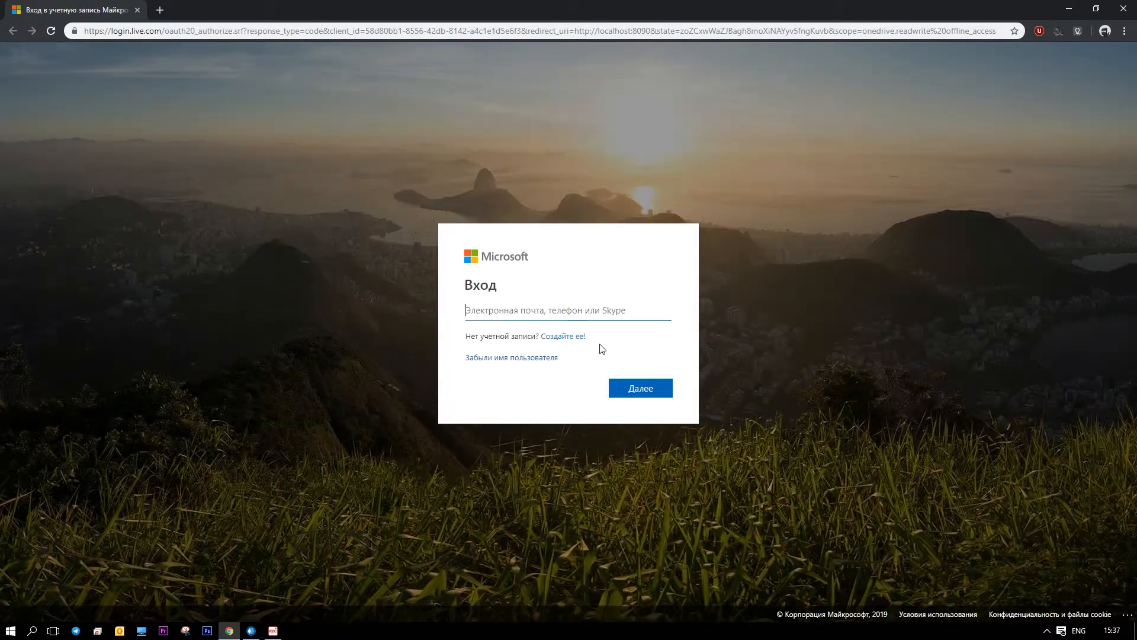
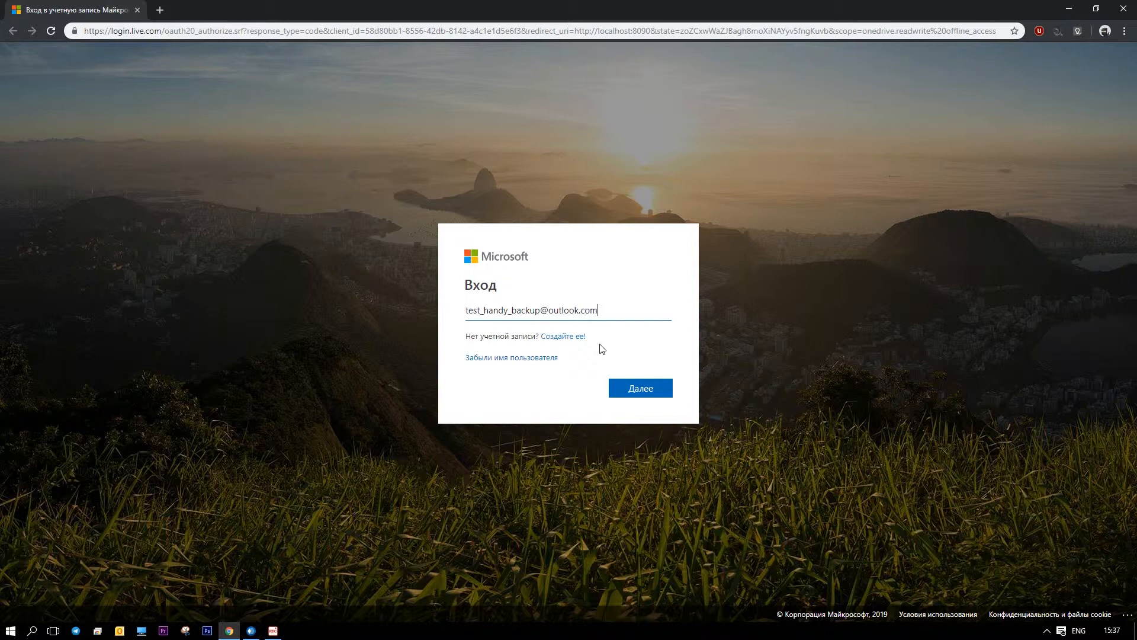
# - Sign in with the OneDrive account e-mail and password, with 'Оставаться в системе' ticked
pyautogui.click(640, 388)
pyautogui.write('•••••••••')
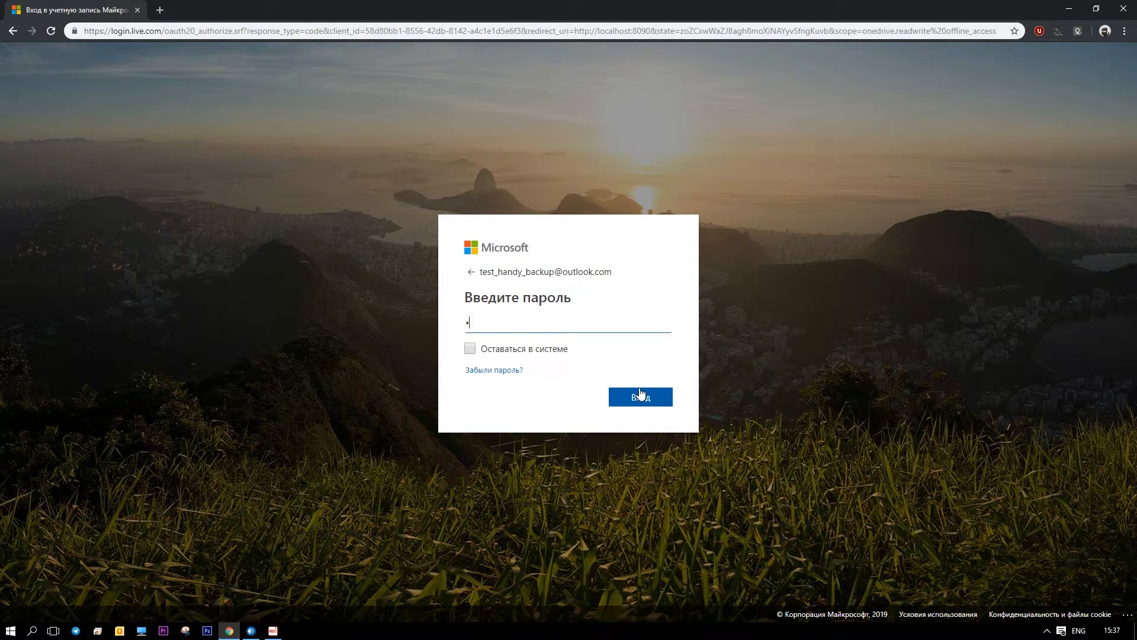
pyautogui.write('••••')
pyautogui.click(520, 353)
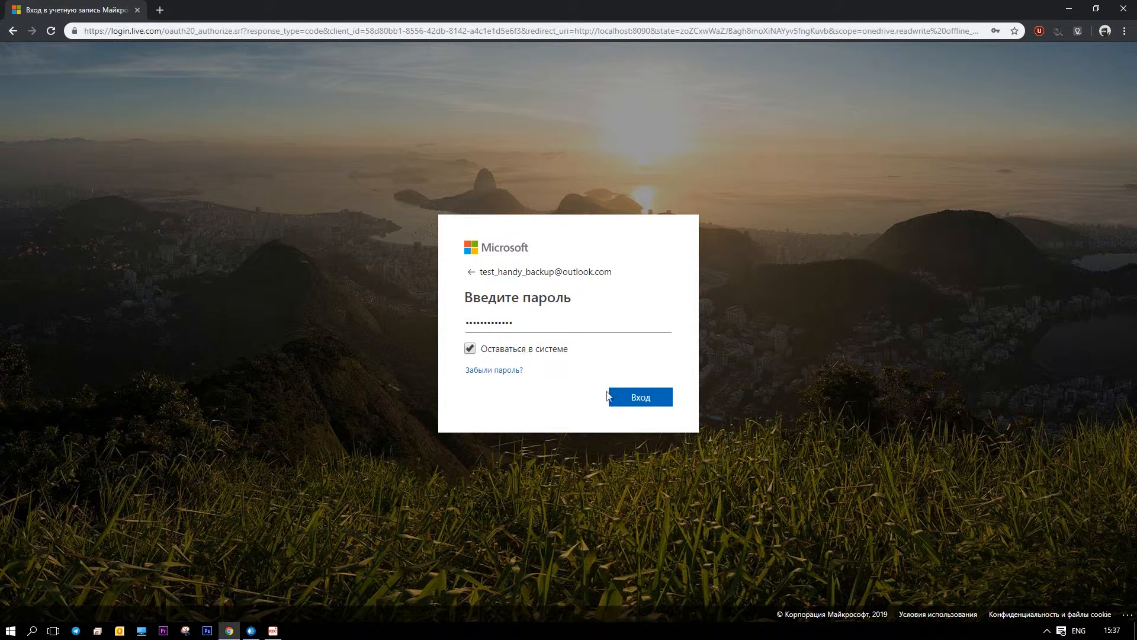
pyautogui.click(637, 406)
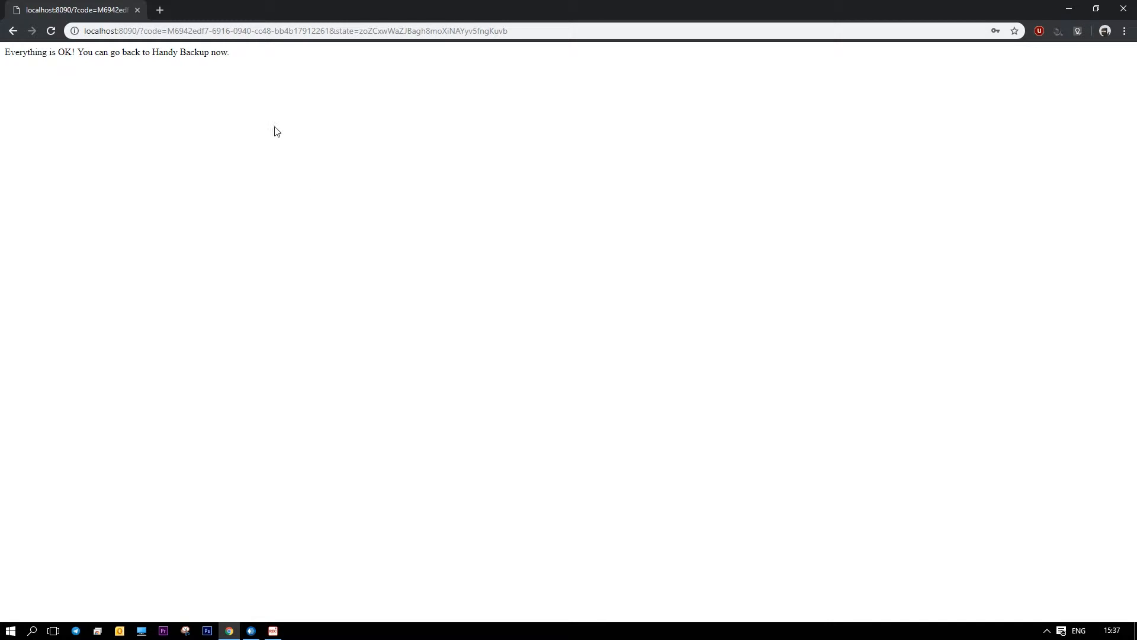
pyautogui.moveTo(239, 56); pyautogui.dragTo(2, 63)
# - Back in Handy Backup, confirm the OneDrive connection and select the 'data' folder as first folder
pyautogui.click(629, 348)
pyautogui.click(1068, 9)
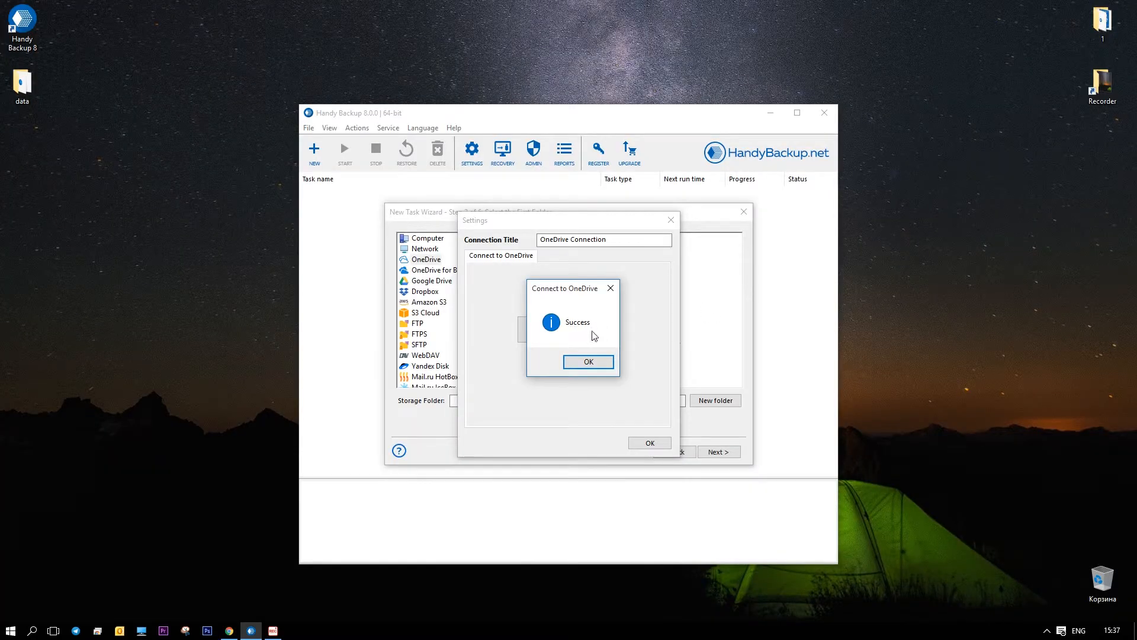
pyautogui.click(596, 363)
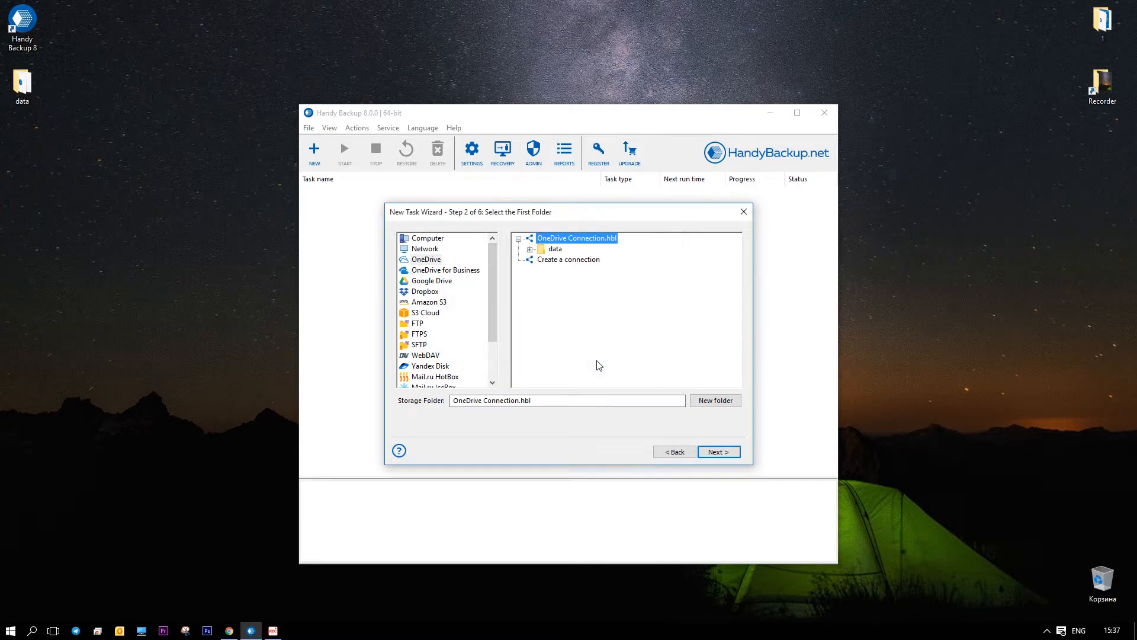
pyautogui.click(531, 250)
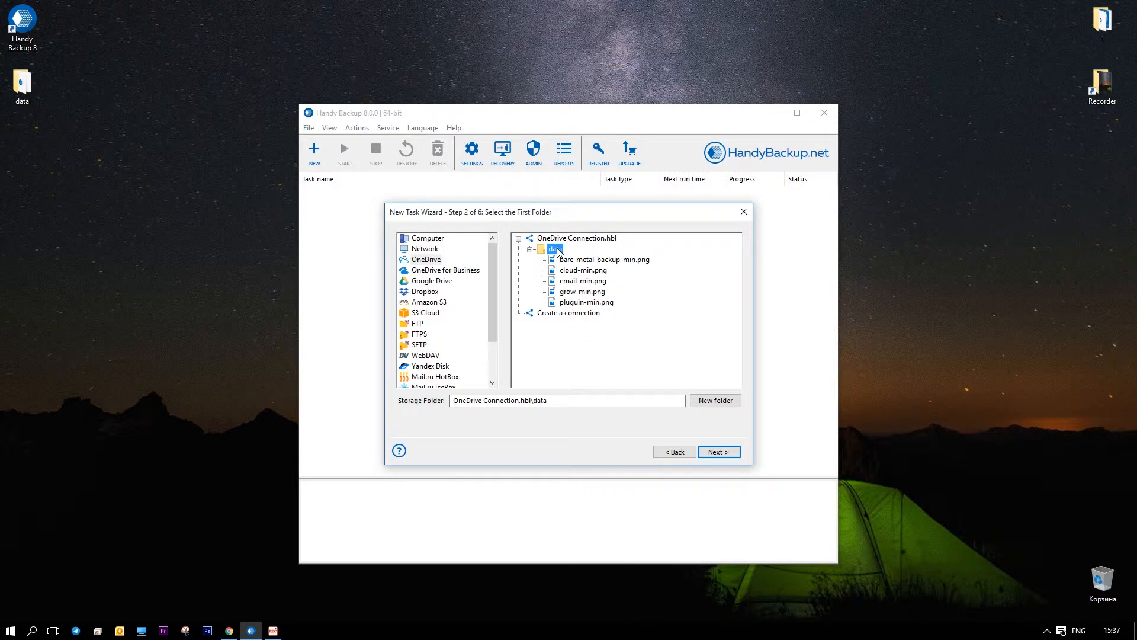
# - Choose Dropbox for the second folder and start a new Dropbox connection
pyautogui.click(718, 453)
pyautogui.click(437, 294)
pyautogui.click(644, 362)
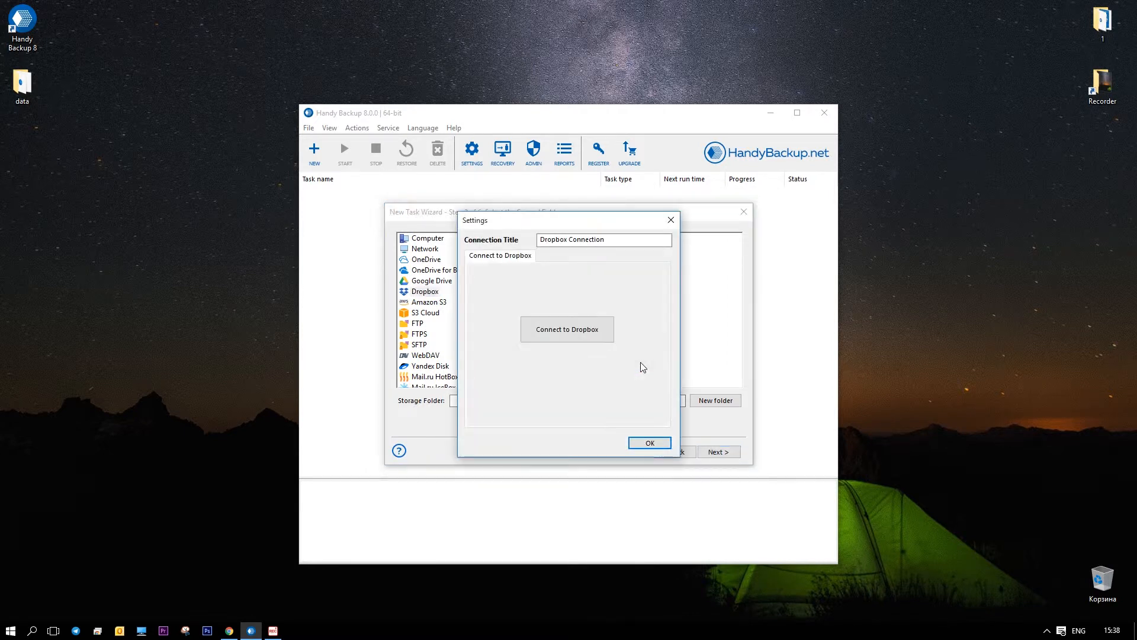
pyautogui.click(584, 335)
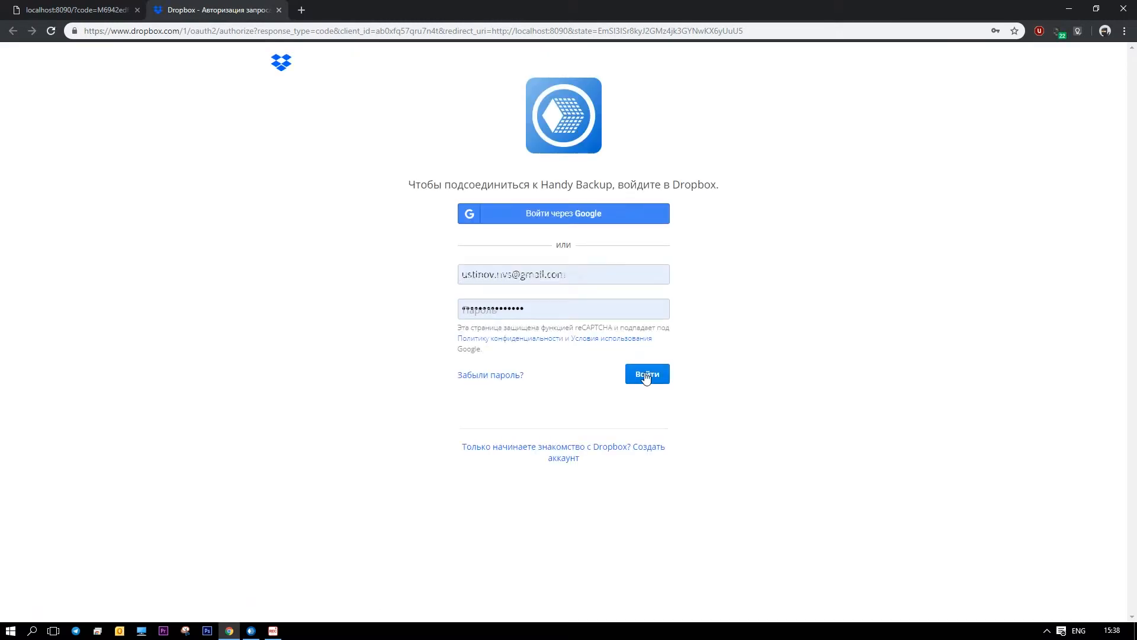
# - Sign in to Dropbox and click Можно to grant Handy Backup access to its files
pyautogui.click(559, 311)
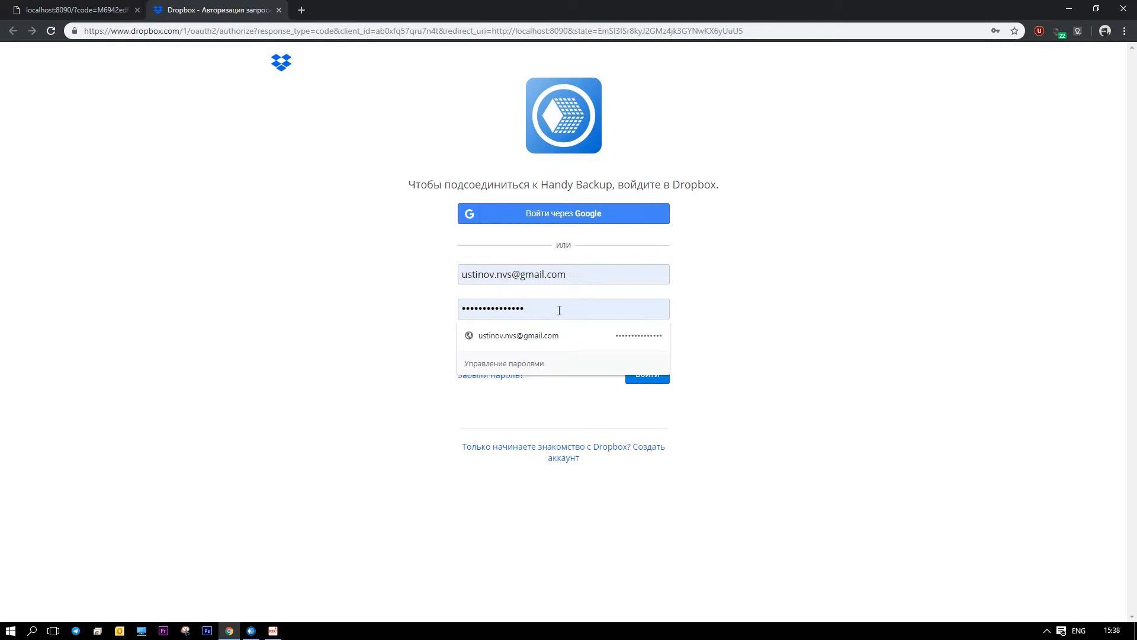
pyautogui.click(770, 308)
pyautogui.click(660, 375)
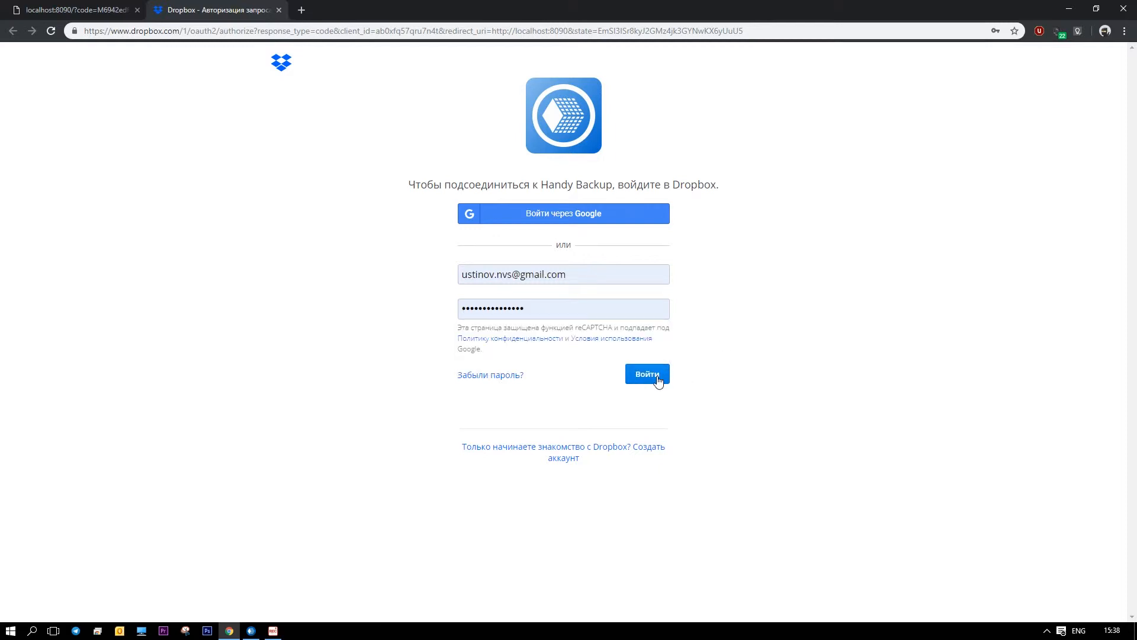
pyautogui.click(659, 380)
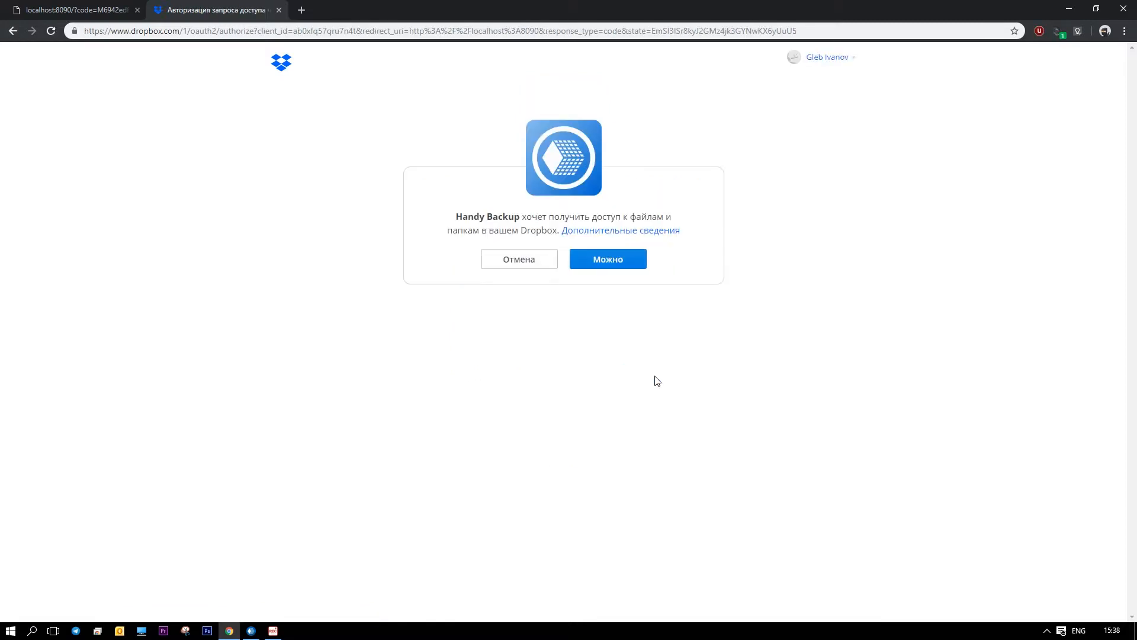
pyautogui.click(616, 262)
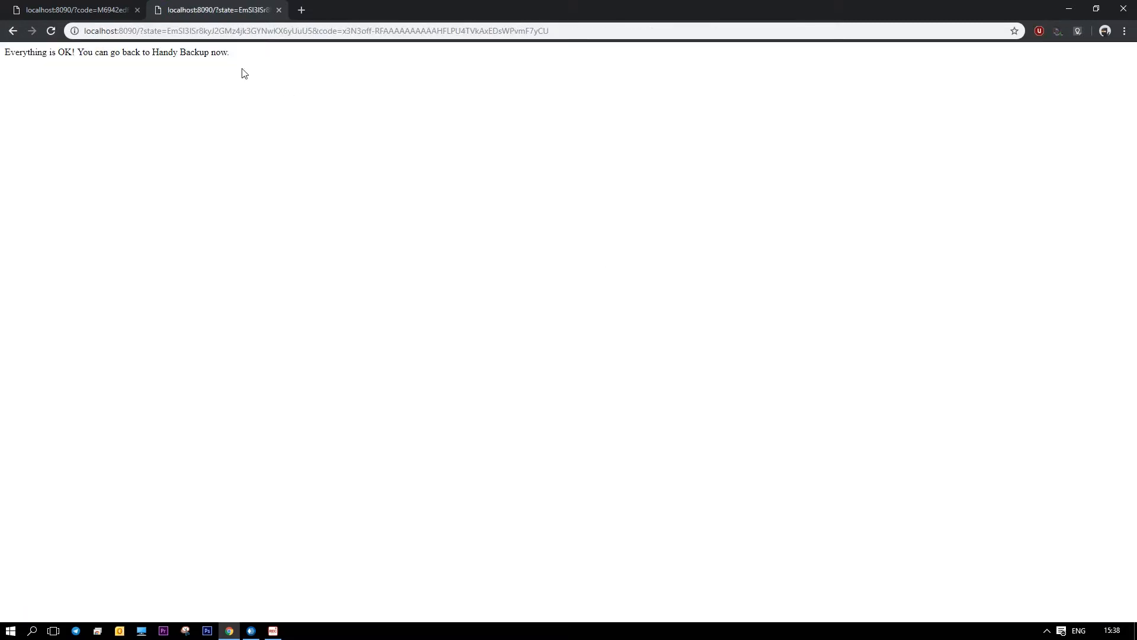
pyautogui.moveTo(243, 73); pyautogui.dragTo(83, 97)
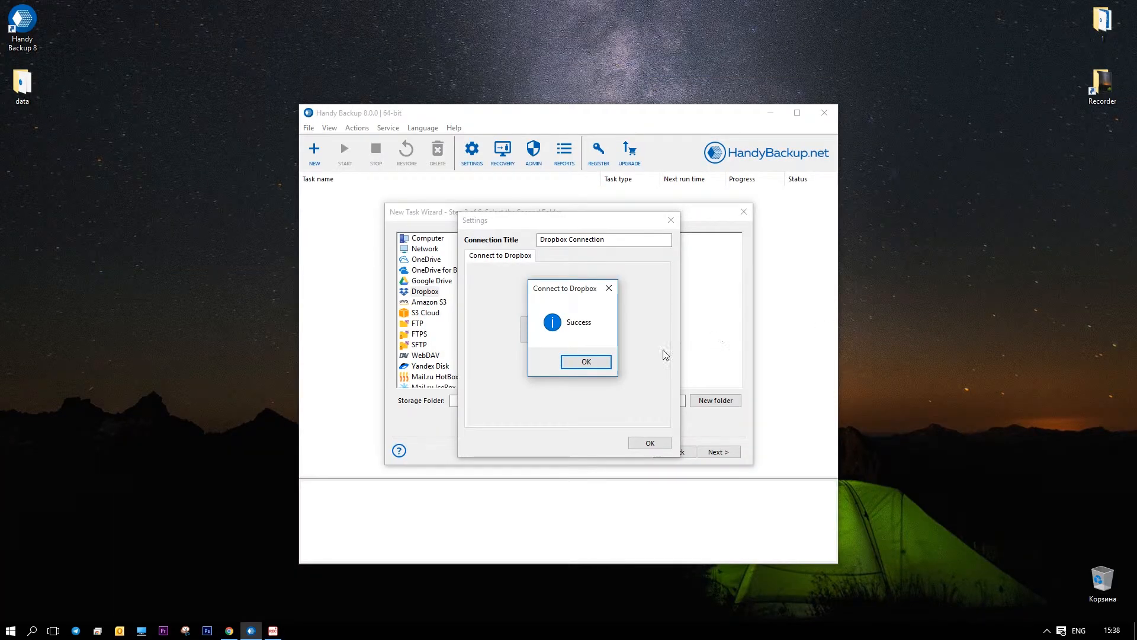
# - Accept Dropbox Connection as the second folder and set 'Copy from the first folder to the second'
pyautogui.click(594, 359)
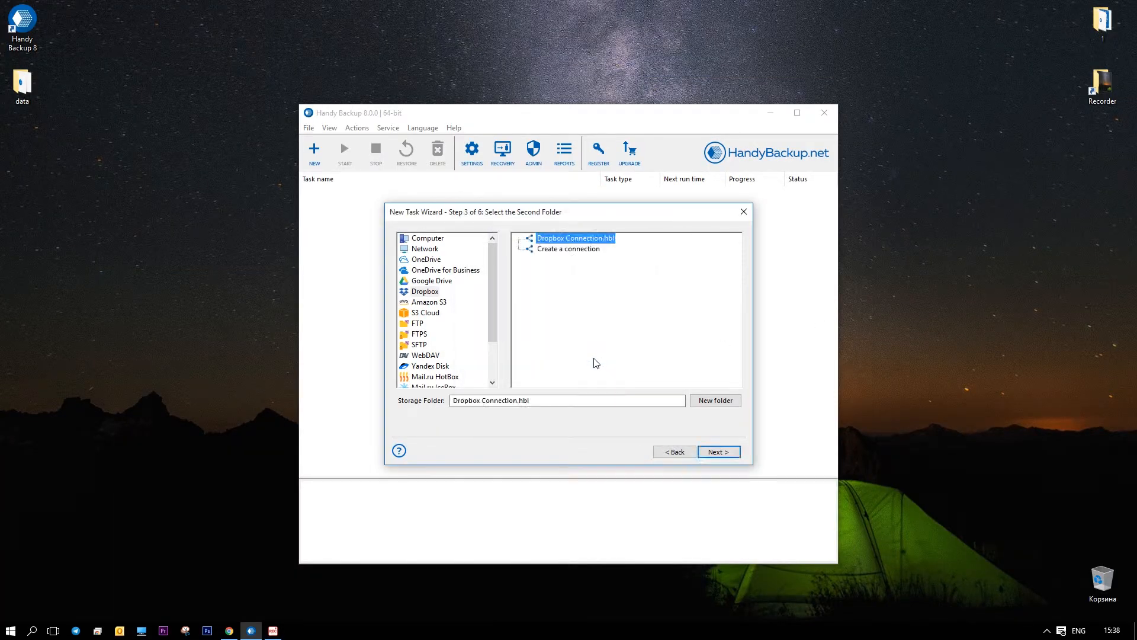
pyautogui.click(720, 452)
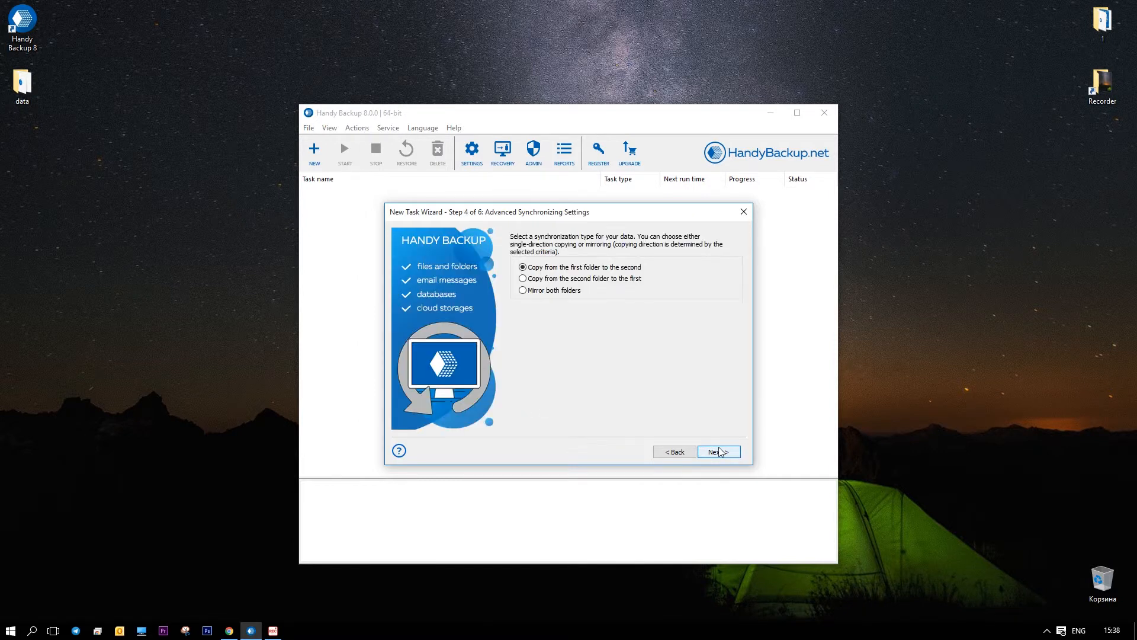
pyautogui.click(590, 280)
pyautogui.click(570, 295)
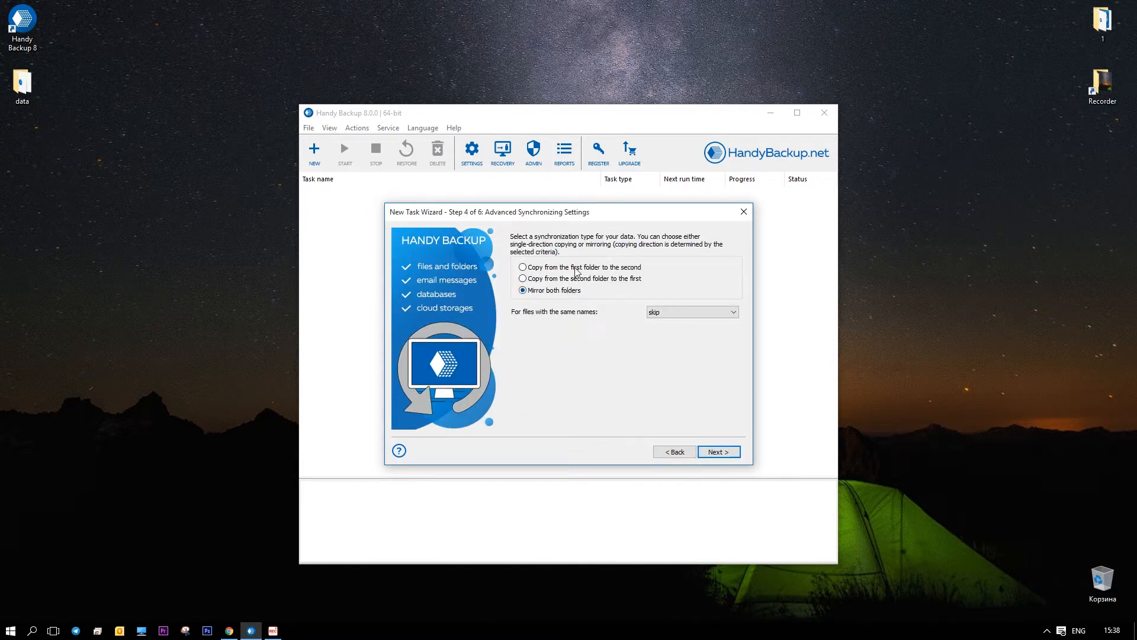
pyautogui.click(576, 270)
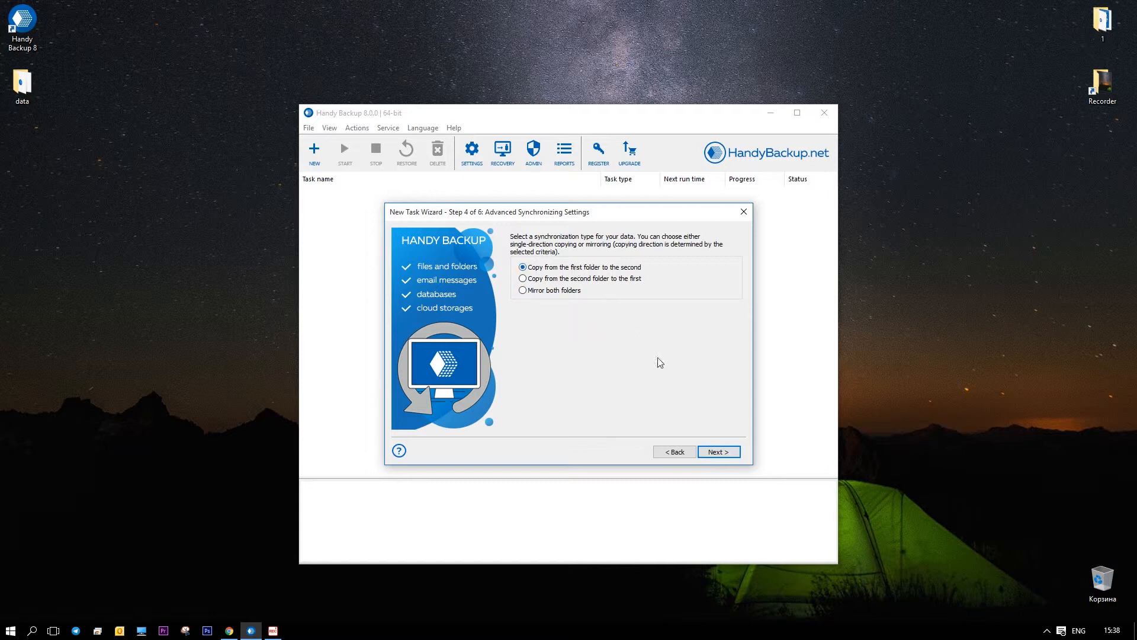
pyautogui.click(719, 452)
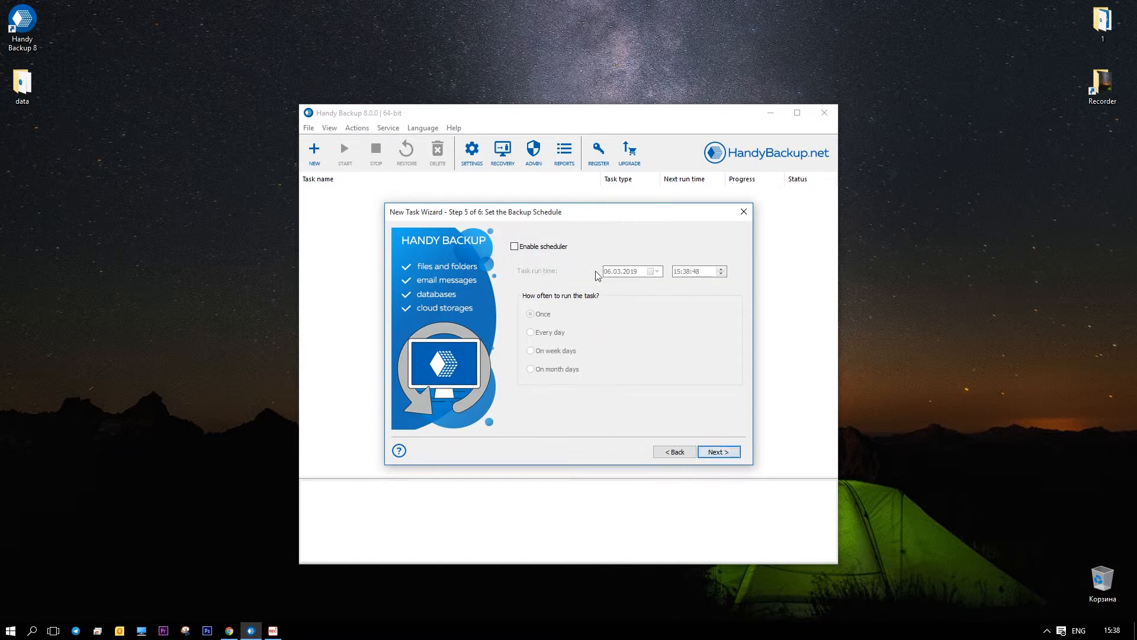
# - Enable the scheduler to run the sync every day at 15:00:00
pyautogui.click(514, 247)
pyautogui.click(686, 272)
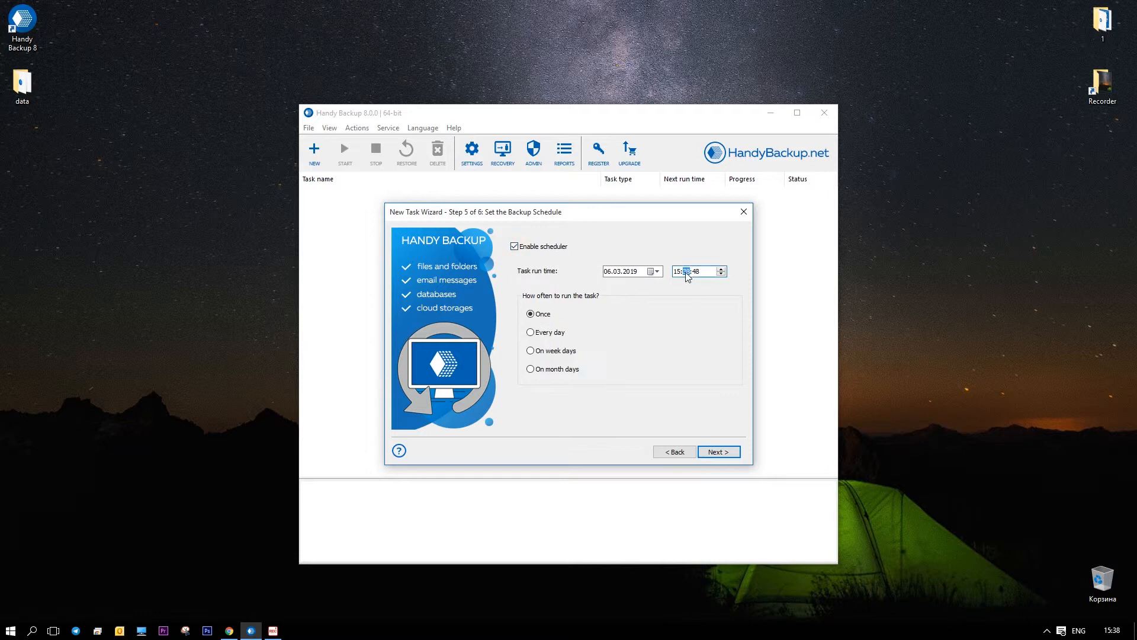
pyautogui.write('00')
pyautogui.click(701, 275)
pyautogui.write('00')
pyautogui.click(546, 333)
pyautogui.click(733, 454)
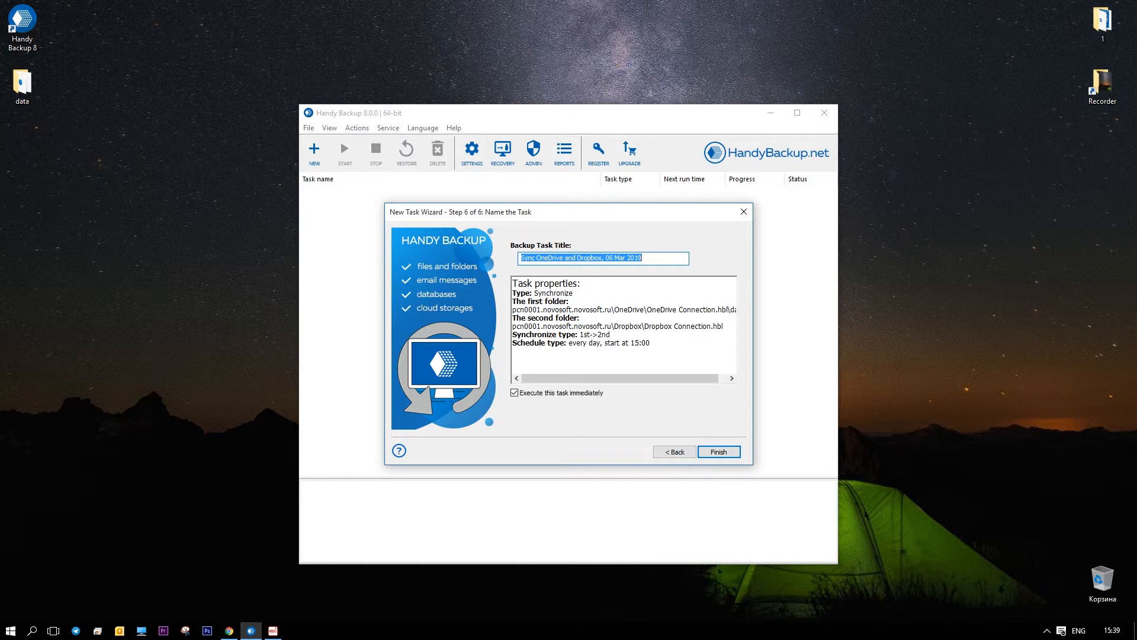
# - Review the task summary: Synchronize, OneDrive data folder to Dropbox, 1st->2nd direction
pyautogui.click(585, 290)
pyautogui.moveTo(574, 293); pyautogui.dragTo(533, 294)
pyautogui.moveTo(605, 310); pyautogui.dragTo(513, 310)
pyautogui.moveTo(612, 326); pyautogui.dragTo(711, 327)
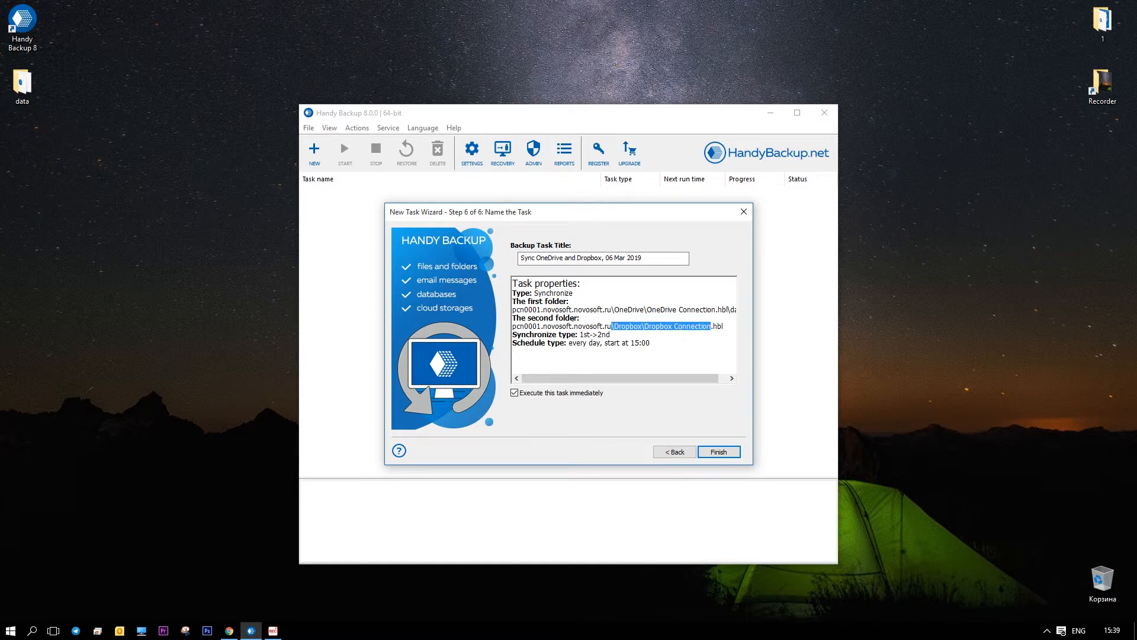
pyautogui.moveTo(578, 335); pyautogui.dragTo(652, 343)
# - Keep 'Execute this task immediately' ticked and finish creating 'Sync OneDrive and Dropbox, 06 Mar 2019'
pyautogui.click(652, 343)
pyautogui.click(534, 393)
pyautogui.click(534, 393)
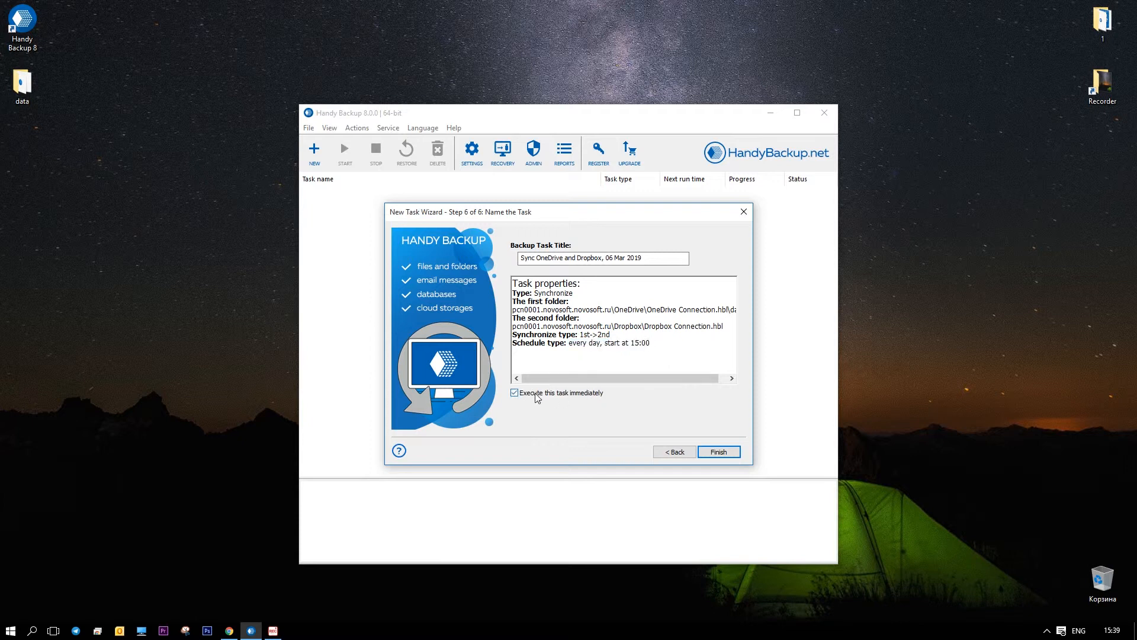
pyautogui.click(718, 452)
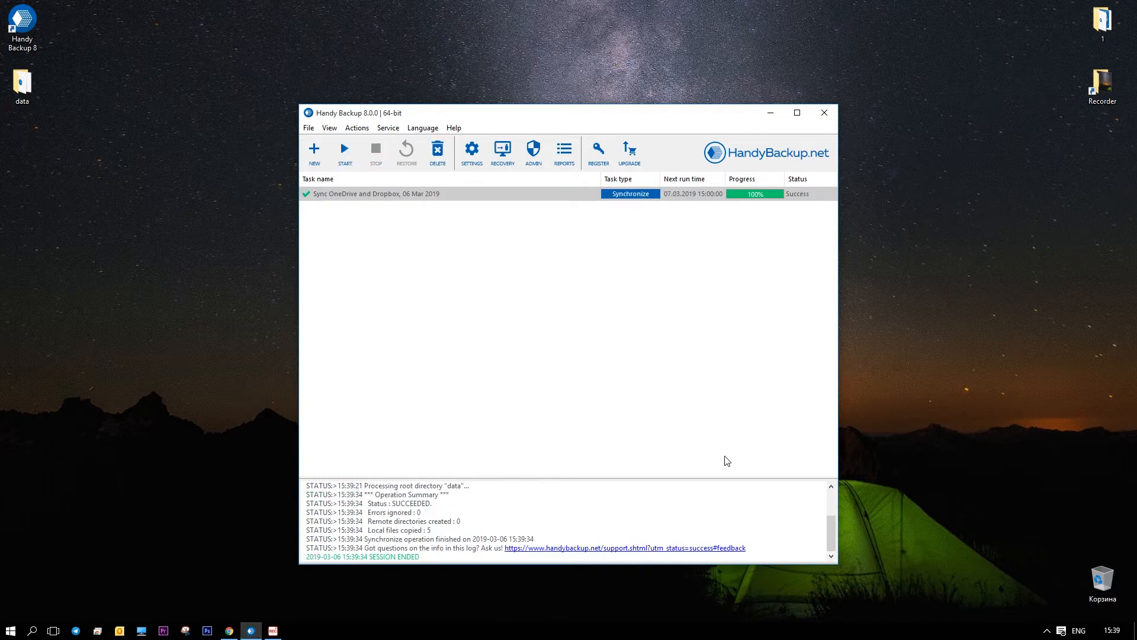
# - Once the sync reaches 100% Success, switch to Chrome and open a new tab
pyautogui.click(229, 629)
pyautogui.click(300, 11)
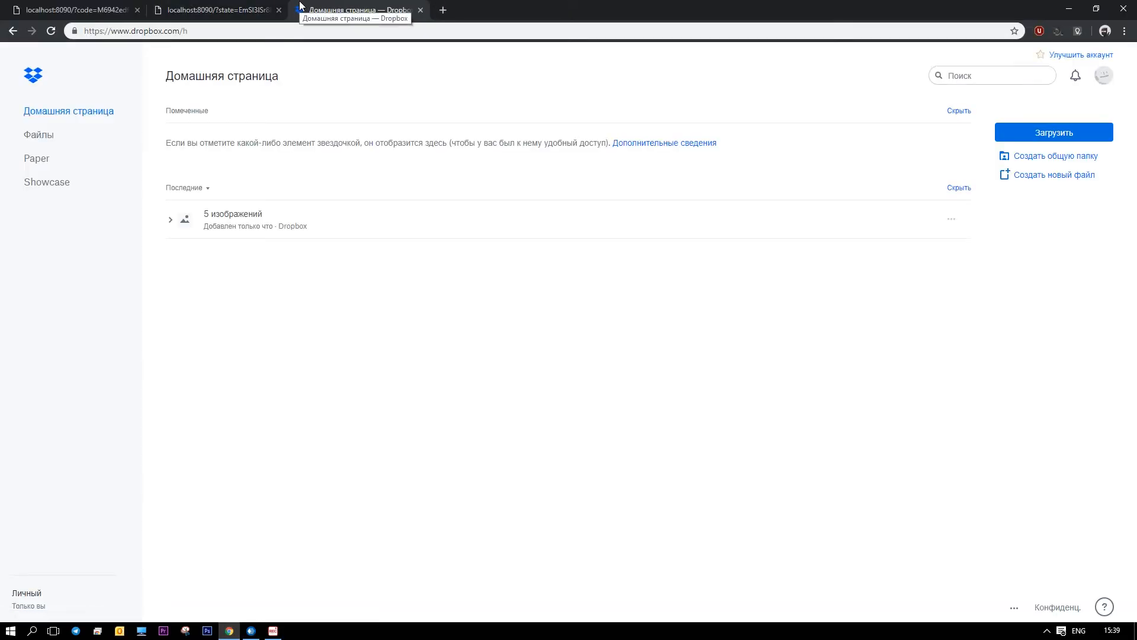
# - Expand '5 изображений' in Dropbox to see the synced thumbnails, then return to Handy Backup
pyautogui.click(168, 227)
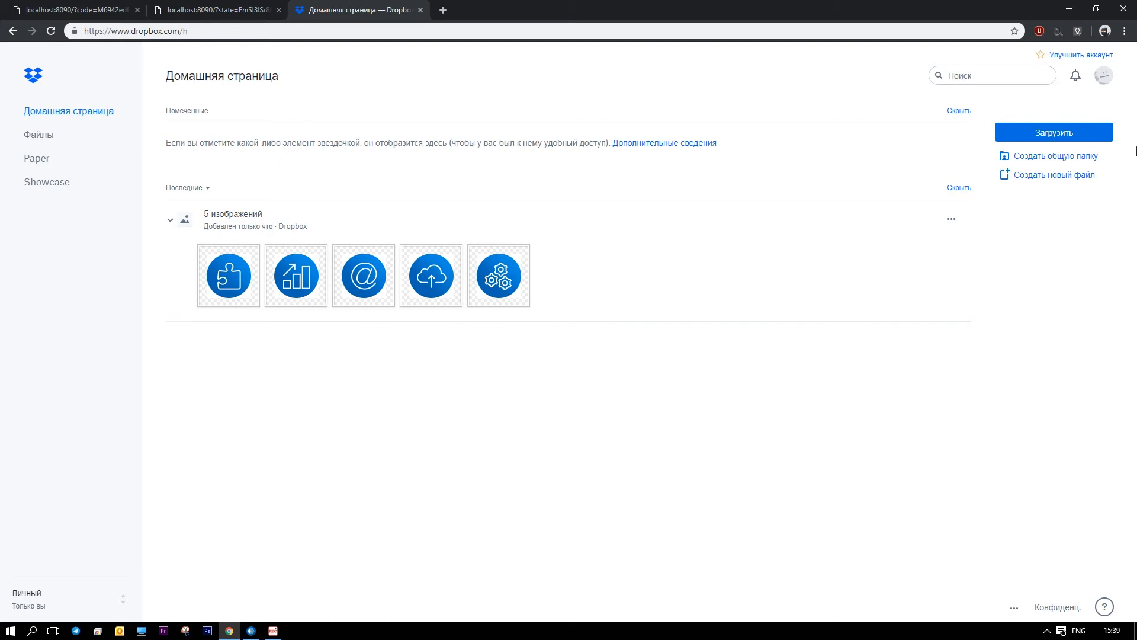
pyautogui.click(1074, 6)
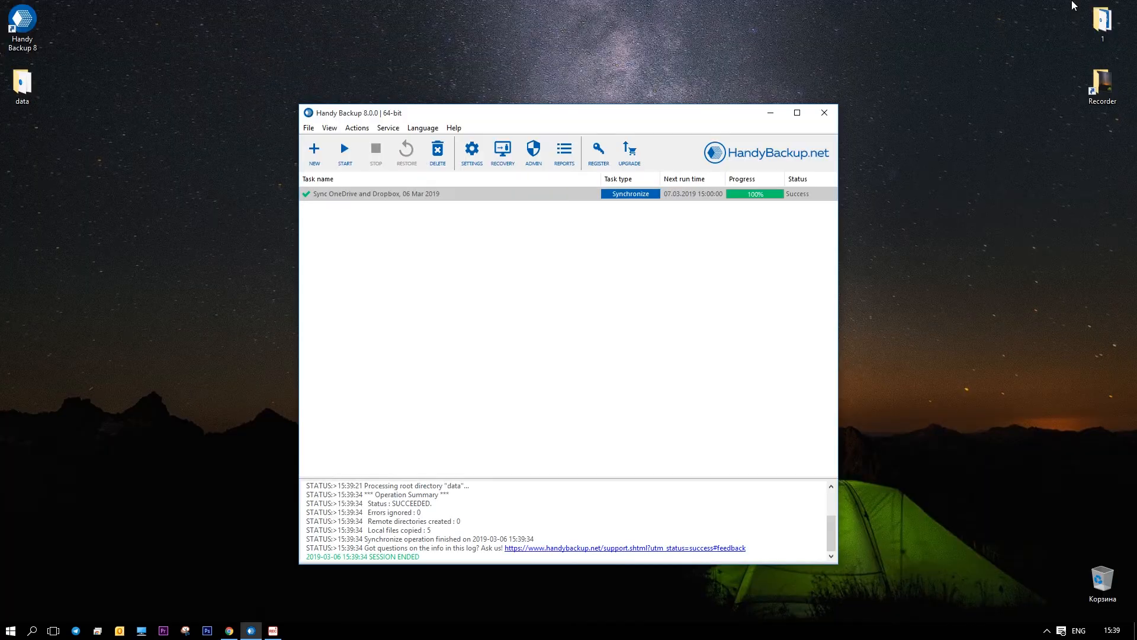